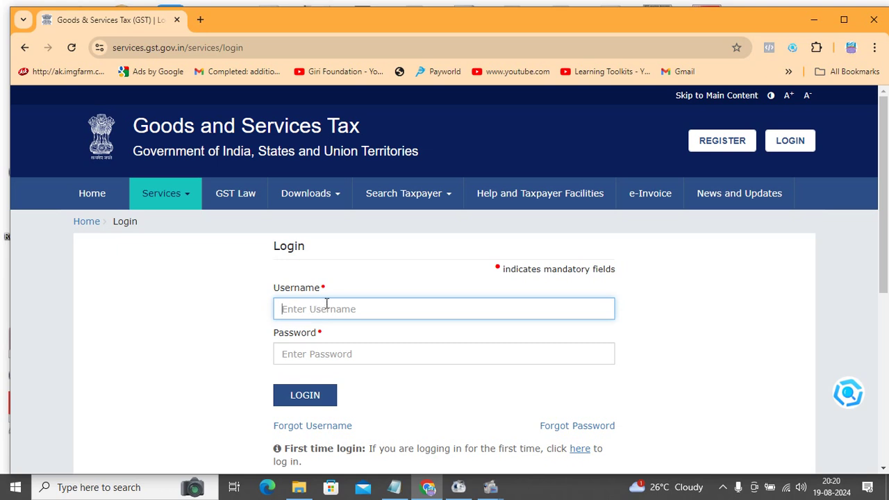
- Paste the username, type the account password, and enter the captcha characters on the login form
{"action": "key", "text": "ctrl+v"}
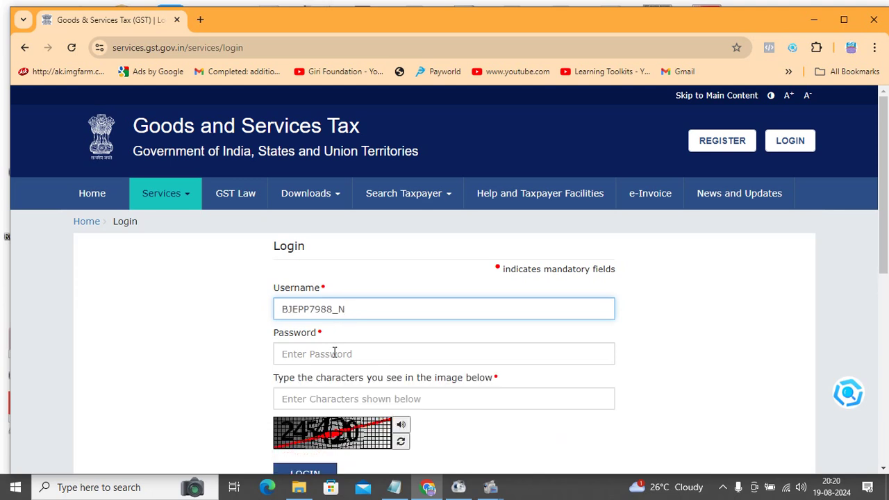
{"action": "left_click", "coordinate": [333, 354]}
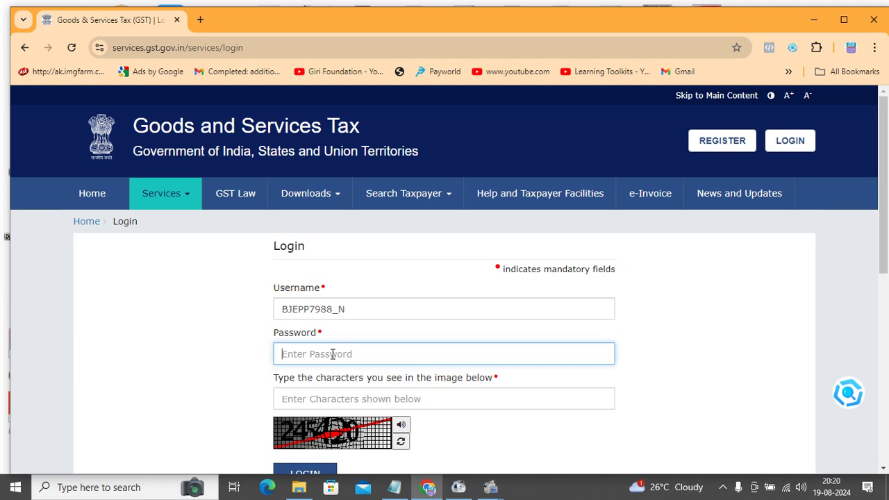
{"action": "type", "text": "*"}
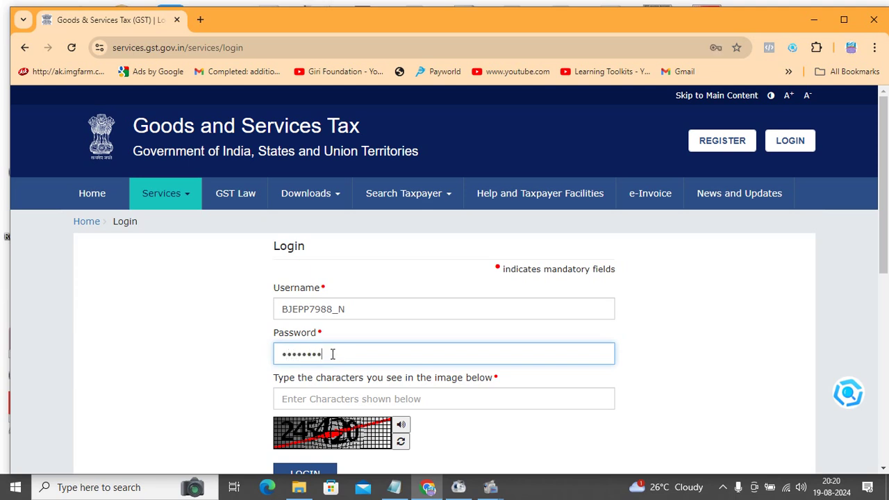
{"action": "key", "text": "Tab"}
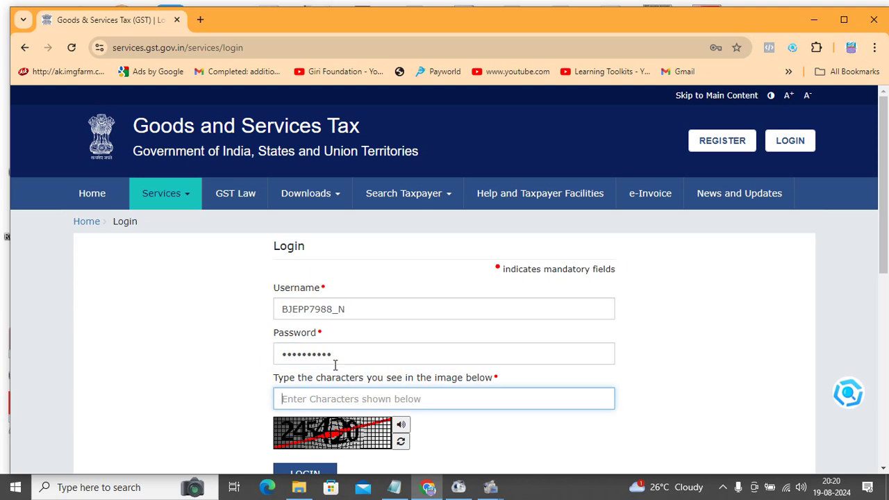
{"action": "type", "text": "245420"}
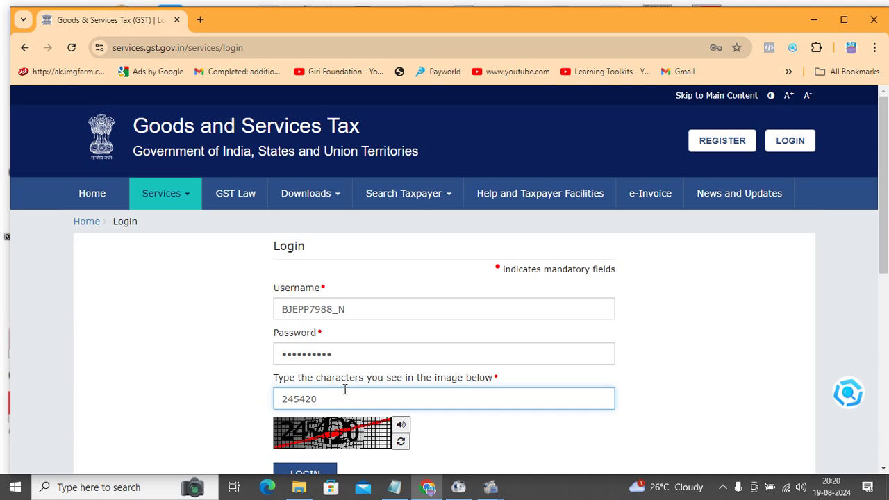
- Postpone the Aadhaar authentication prompt with Remind Me Later
{"action": "scroll", "coordinate": [487, 260], "scroll_direction": "down", "scroll_amount": 2}
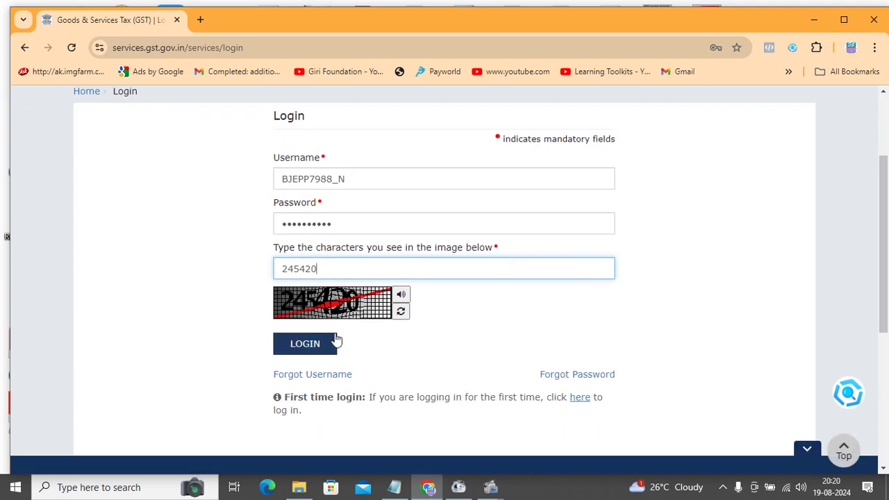
{"action": "scroll", "coordinate": [369, 322], "scroll_direction": "up", "scroll_amount": 1}
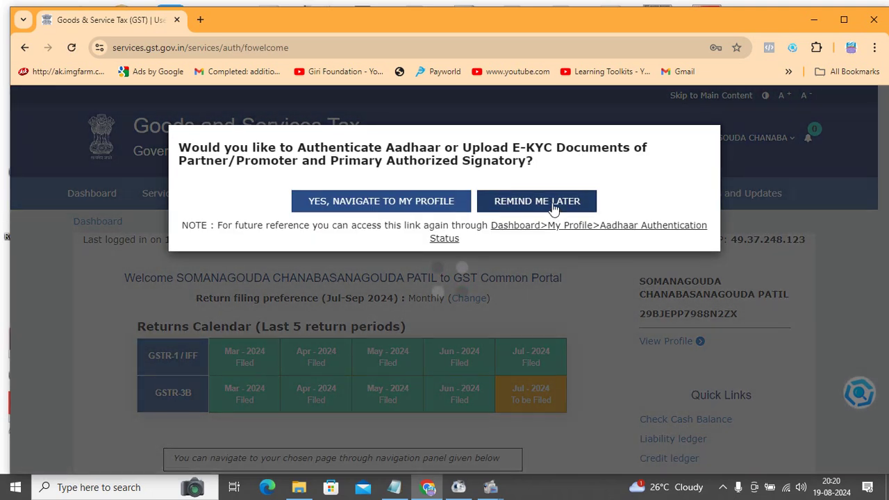
{"action": "left_click", "coordinate": [554, 208]}
- Open the Return Dashboard, which lands on the session-expired Access Denied page
{"action": "scroll", "coordinate": [424, 305], "scroll_direction": "down", "scroll_amount": 2}
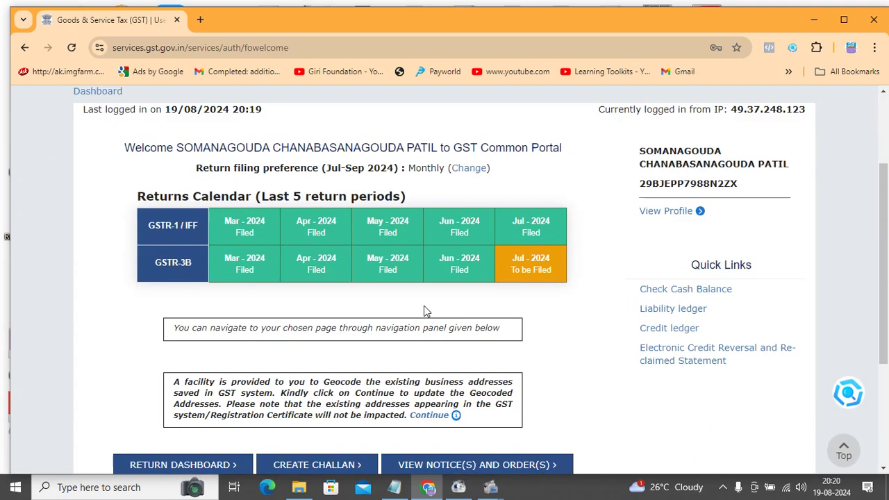
{"action": "scroll", "coordinate": [426, 310], "scroll_direction": "down", "scroll_amount": 2}
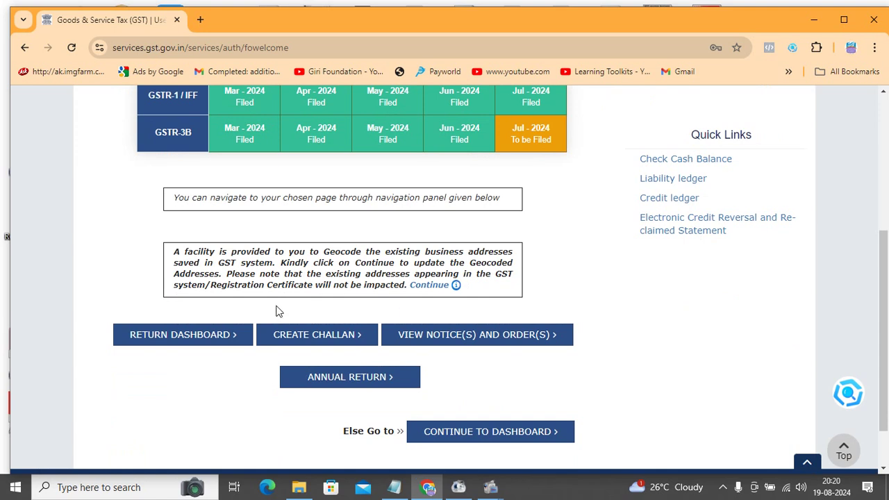
{"action": "left_click", "coordinate": [217, 336]}
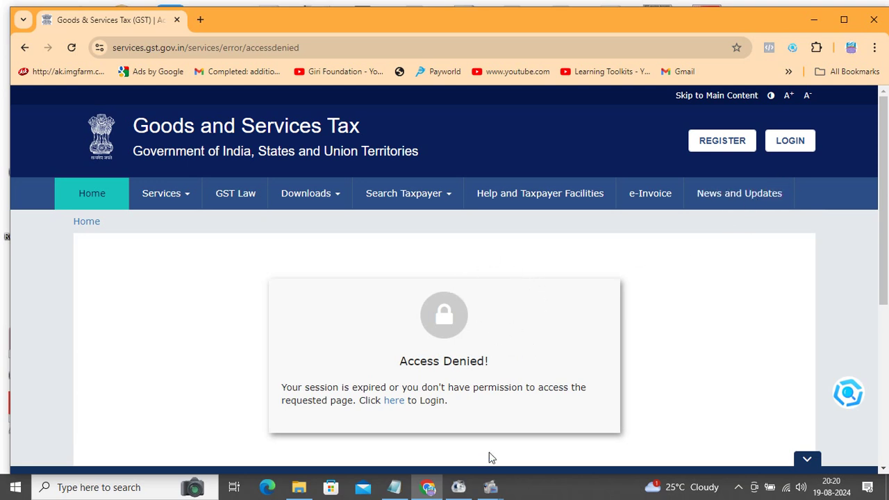
- Bring Format Factory forward and open its screen recorder window
{"action": "left_click", "coordinate": [486, 489]}
{"action": "mouse_move", "coordinate": [499, 491]}
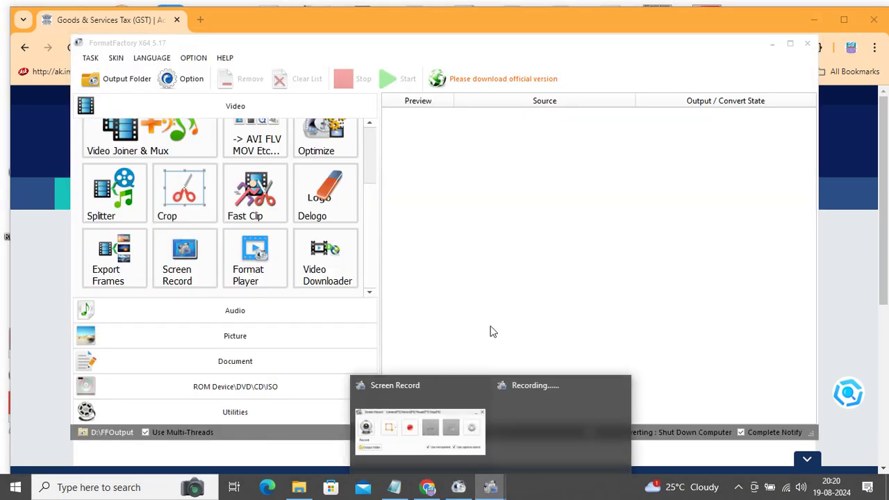
{"action": "left_click", "coordinate": [444, 389]}
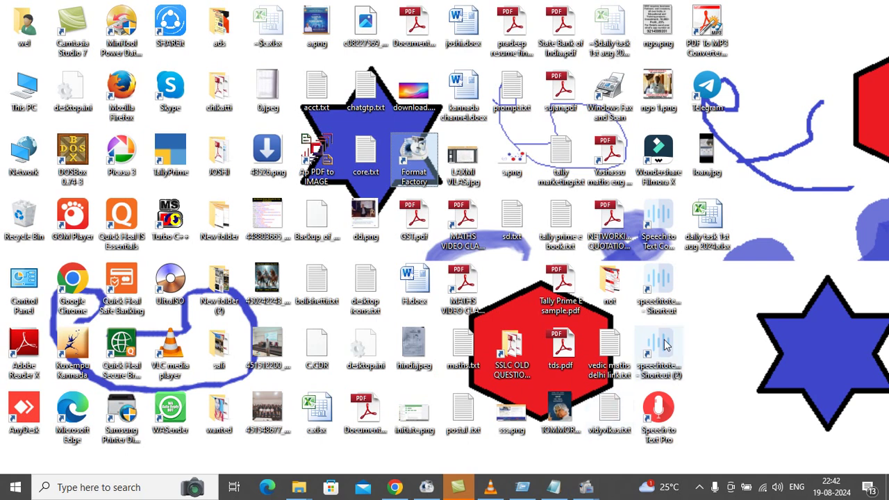
- Restore Camtasia, close its upgrade and welcome dialogs, and minimise it
{"action": "left_click", "coordinate": [556, 489]}
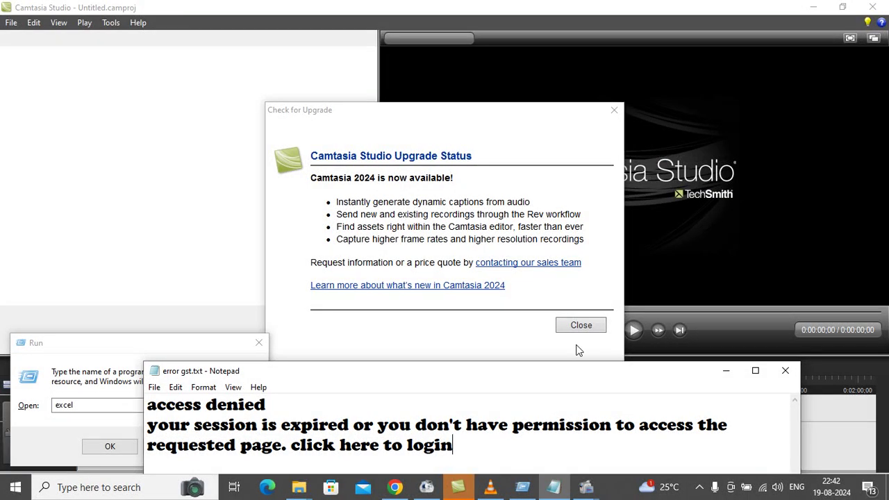
{"action": "left_click", "coordinate": [577, 316]}
{"action": "left_click", "coordinate": [581, 328]}
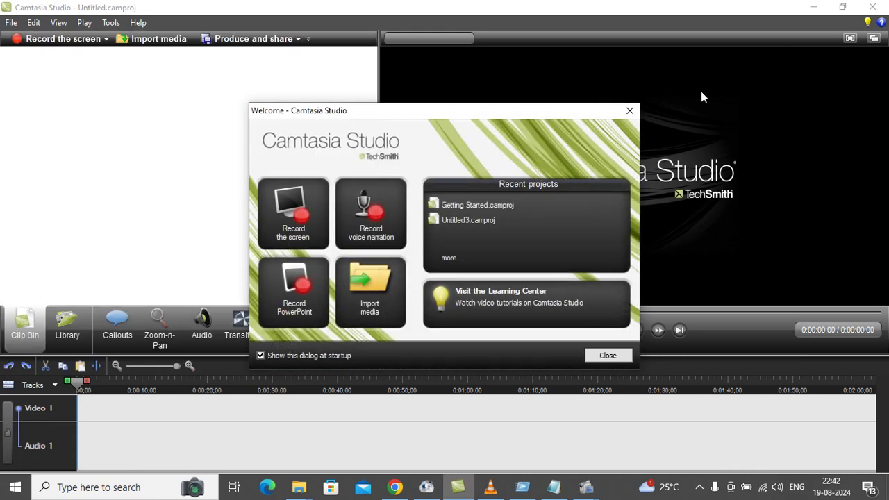
{"action": "left_click", "coordinate": [608, 356]}
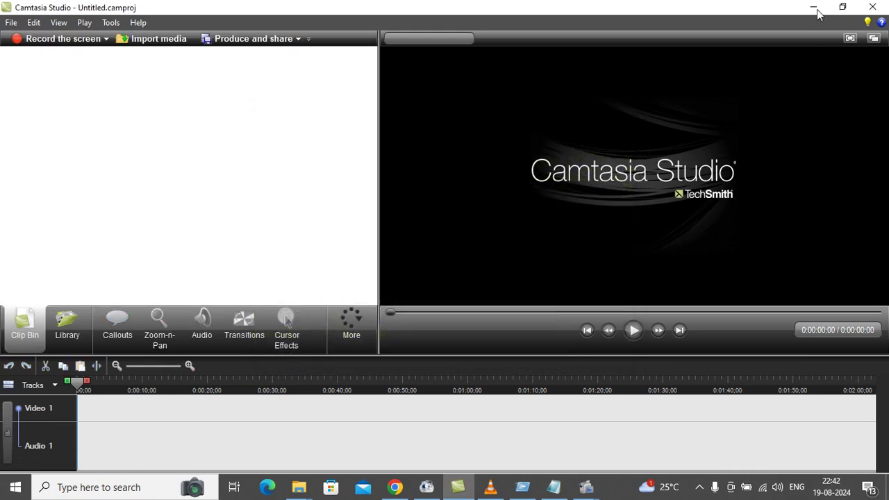
{"action": "left_click", "coordinate": [814, 6]}
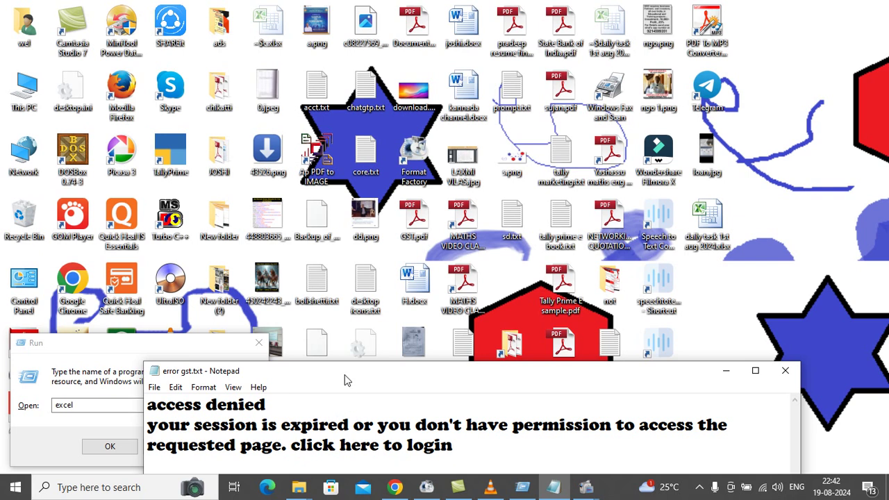
- Move the error gst.txt Notepad window up and maximise it
{"action": "left_click_drag", "start_coordinate": [355, 375], "coordinate": [357, 255]}
{"action": "double_click", "coordinate": [350, 253]}
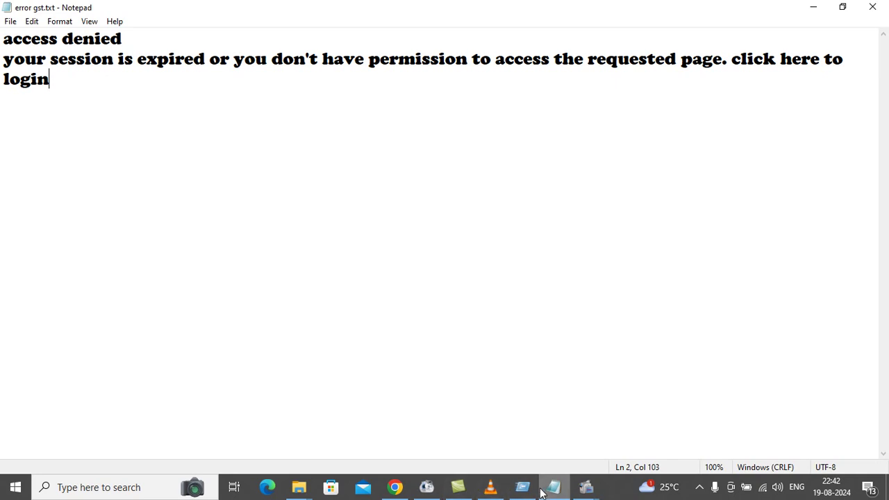
- Play the recording in VLC and seek back to the Access Denied page near 00:43–00:47
{"action": "left_click", "coordinate": [490, 487]}
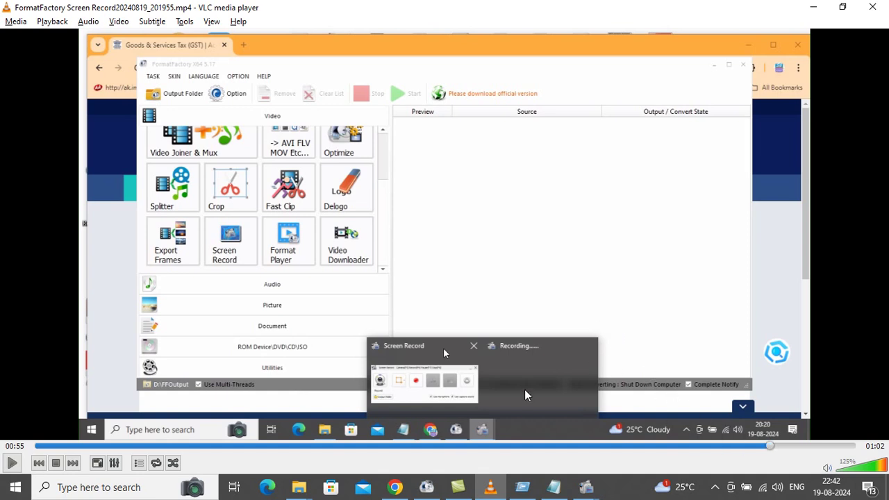
{"action": "key", "text": "space"}
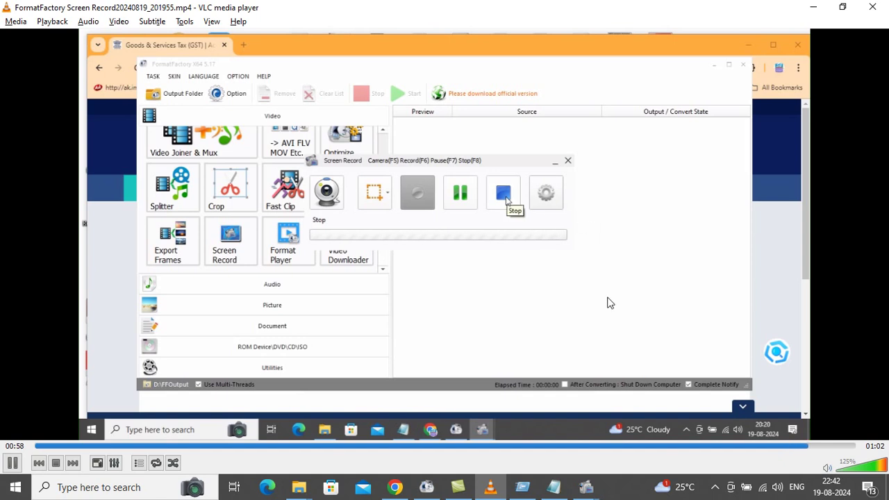
{"action": "left_click", "coordinate": [657, 448]}
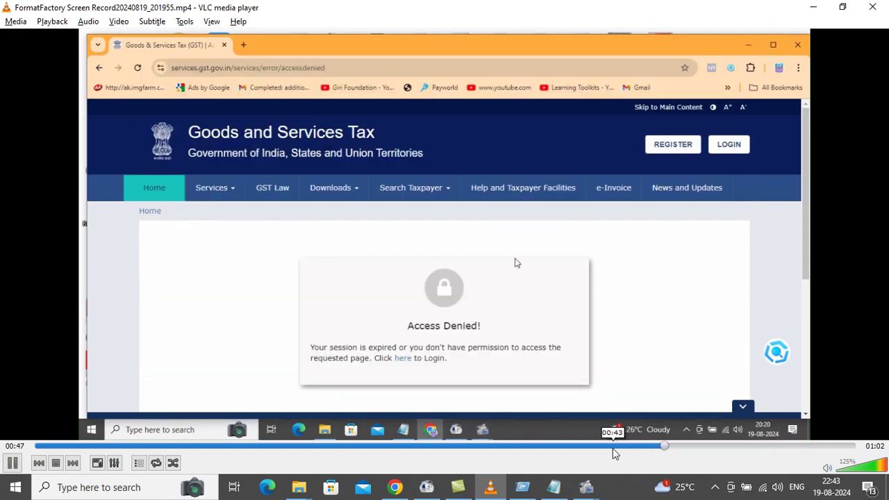
{"action": "left_click", "coordinate": [605, 448]}
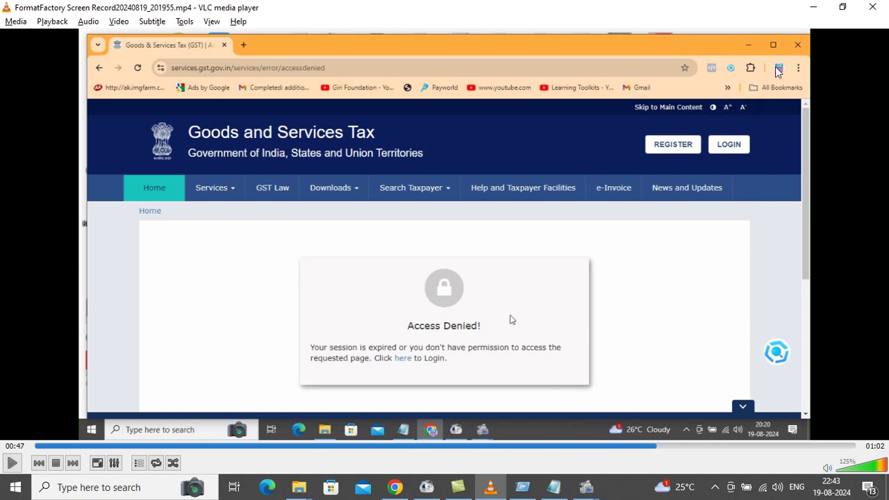
- Pause and close VLC, minimise Notepad, then cancel and reopen the Run dialog
{"action": "key", "text": "space"}
{"action": "left_click", "coordinate": [868, 9]}
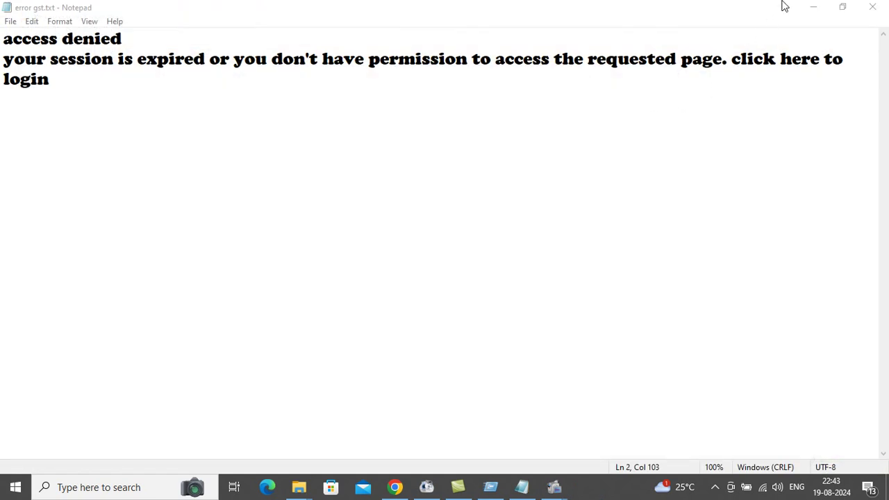
{"action": "left_click", "coordinate": [812, 10]}
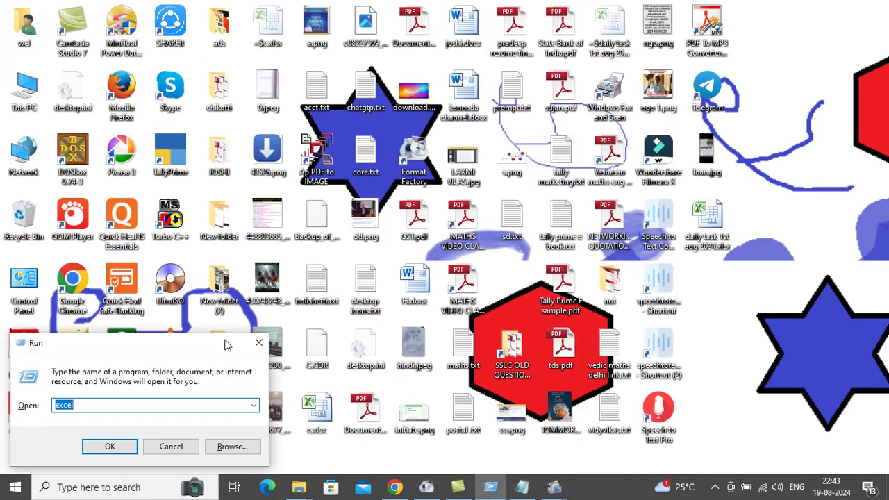
{"action": "left_click", "coordinate": [175, 446]}
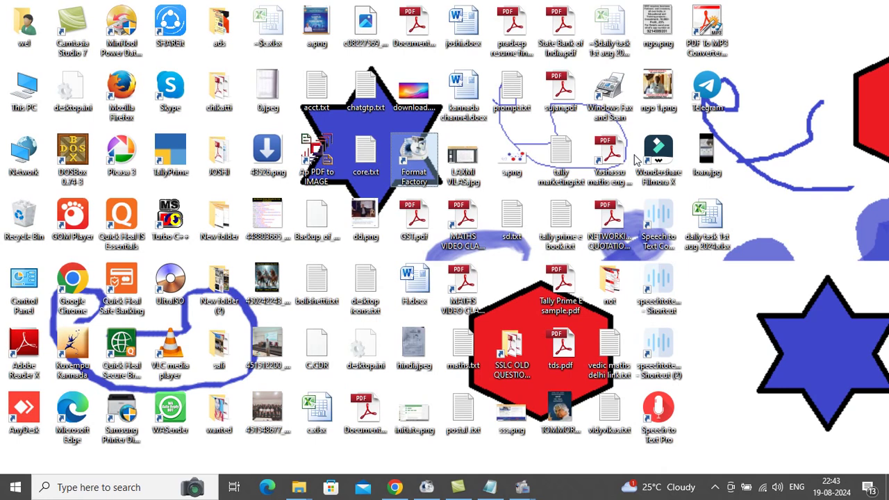
{"action": "key", "text": "super+r"}
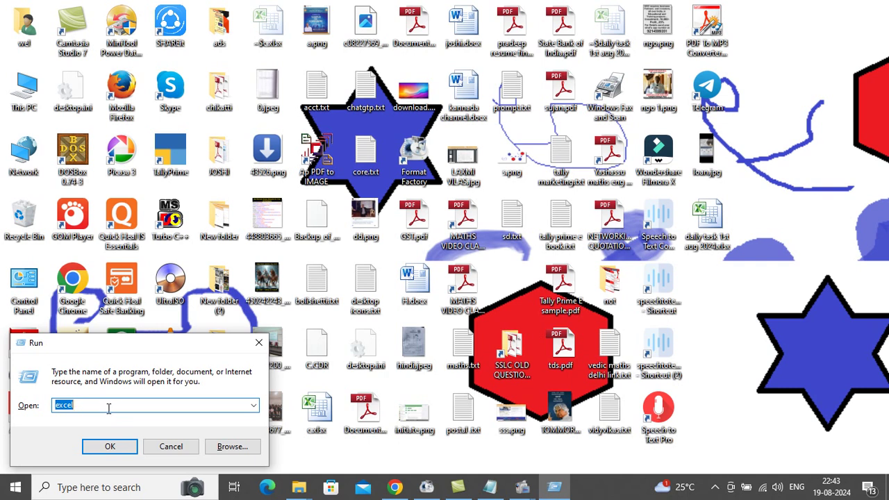
- Add the lines 'control+R then you get run windows' and 'then type control' to the note
{"action": "left_click", "coordinate": [490, 487]}
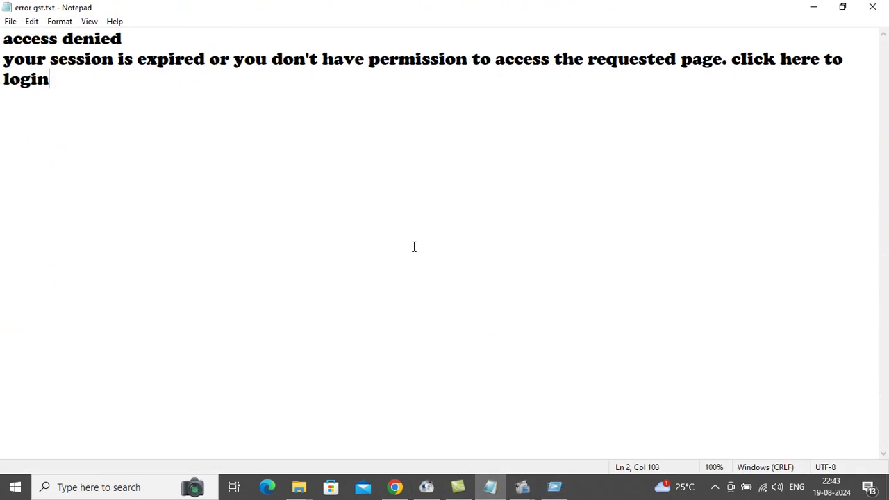
{"action": "key", "text": "Return"}
{"action": "key", "text": "Return"}
{"action": "type", "text": "contr"}
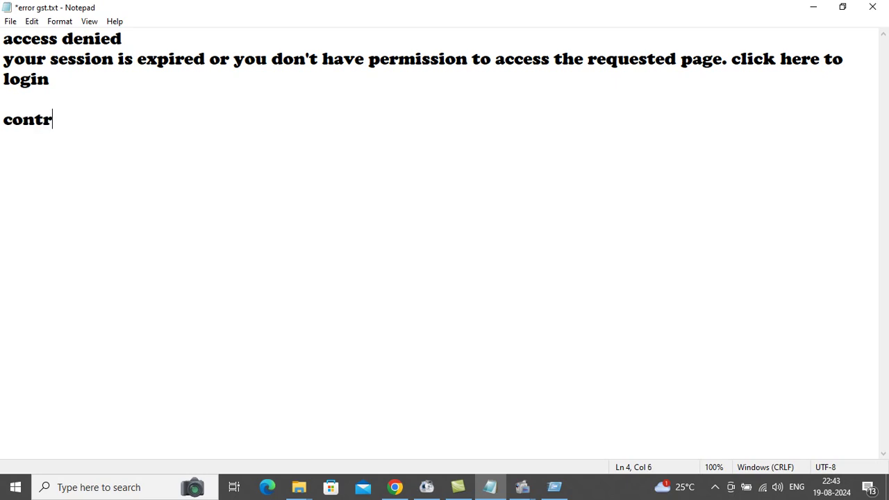
{"action": "type", "text": "ol+R then you get "}
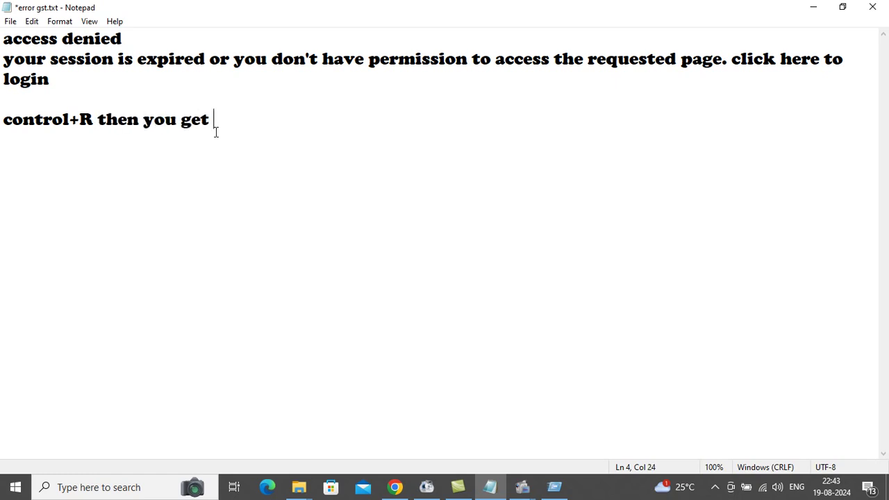
{"action": "type", "text": "run windows"}
{"action": "key", "text": "Return"}
{"action": "type", "text": "then type co"}
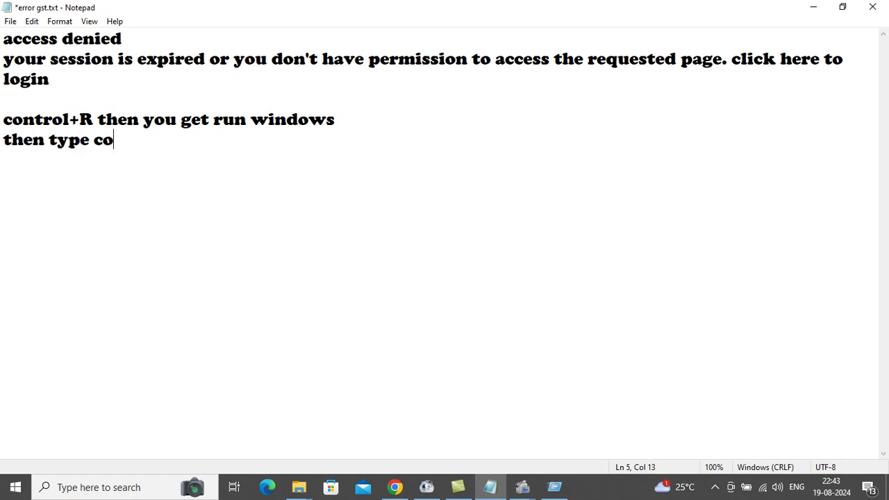
{"action": "type", "text": "ntrol"}
{"action": "key", "text": "Return"}
{"action": "key", "text": "super+r"}
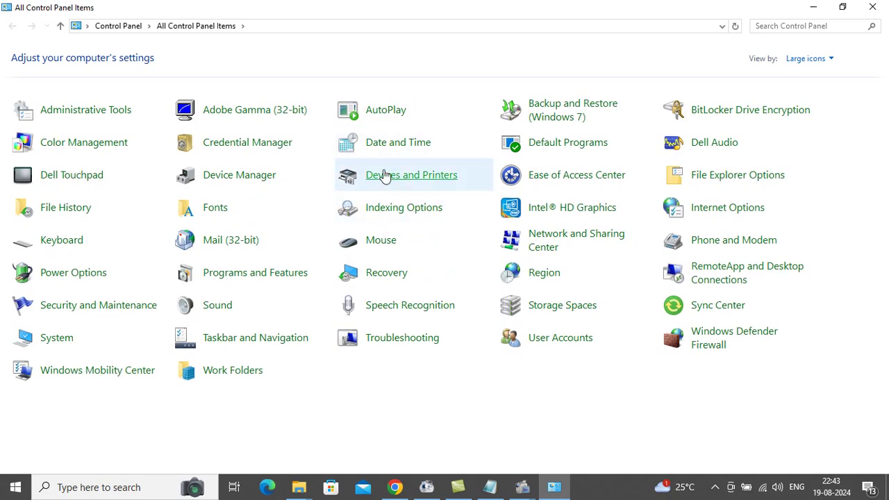
- Open Programs and Features, then add 'goto program and features' as a new note line
{"action": "left_click", "coordinate": [261, 275]}
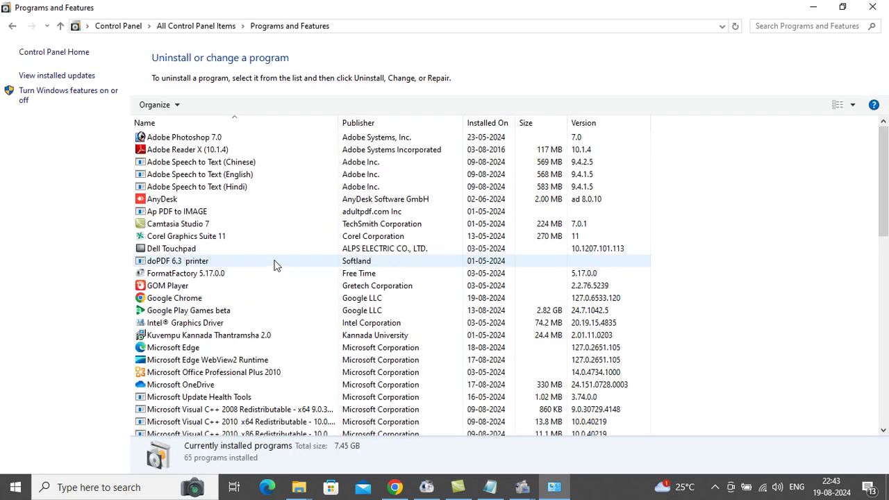
{"action": "left_click", "coordinate": [503, 489]}
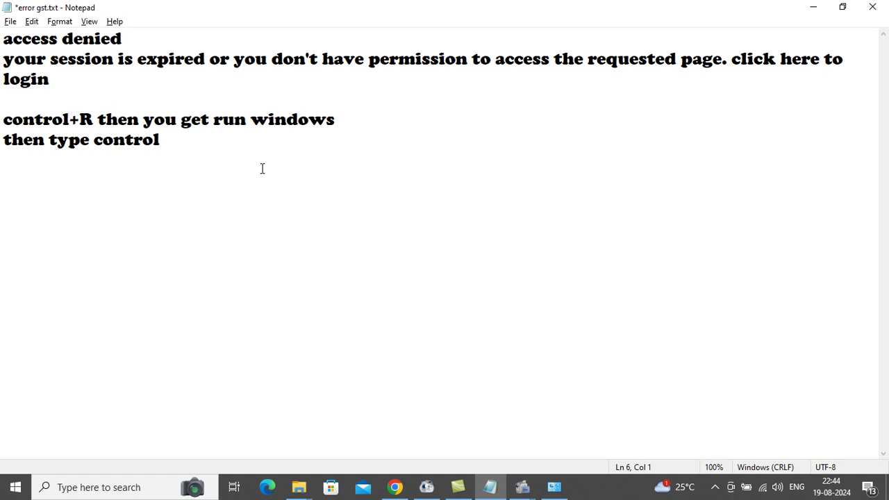
{"action": "type", "text": "got"}
{"action": "key", "text": "BackSpace"}
{"action": "type", "text": "o p"}
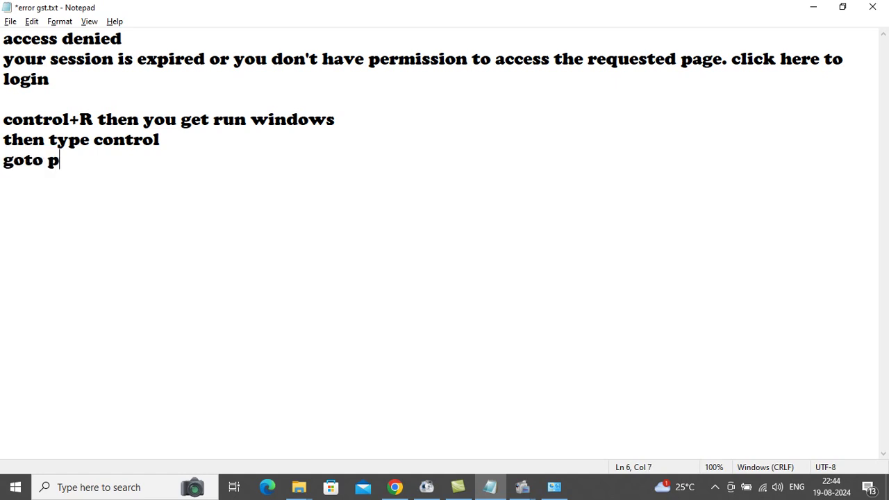
{"action": "type", "text": "rogram and fe"}
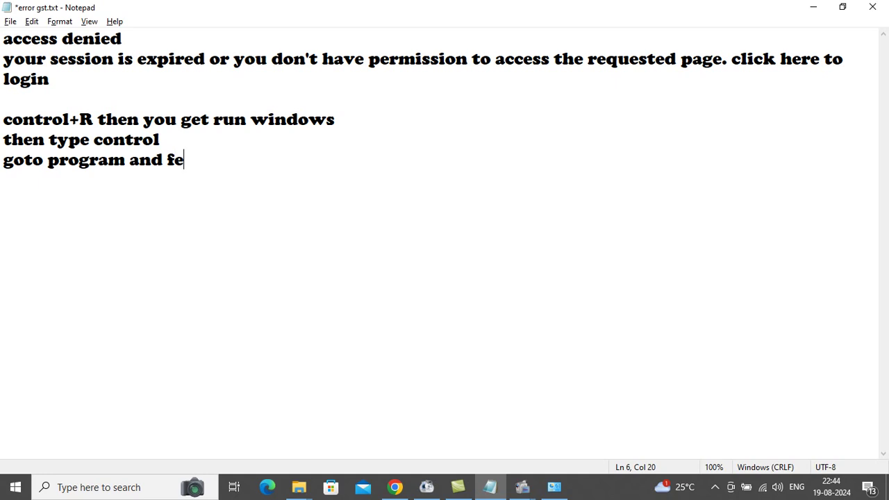
{"action": "type", "text": "atures"}
{"action": "key", "text": "Return"}
- Switch to the installed programs list and select Google Chrome (version 127.0.6533.120)
{"action": "key", "text": "alt+Tab"}
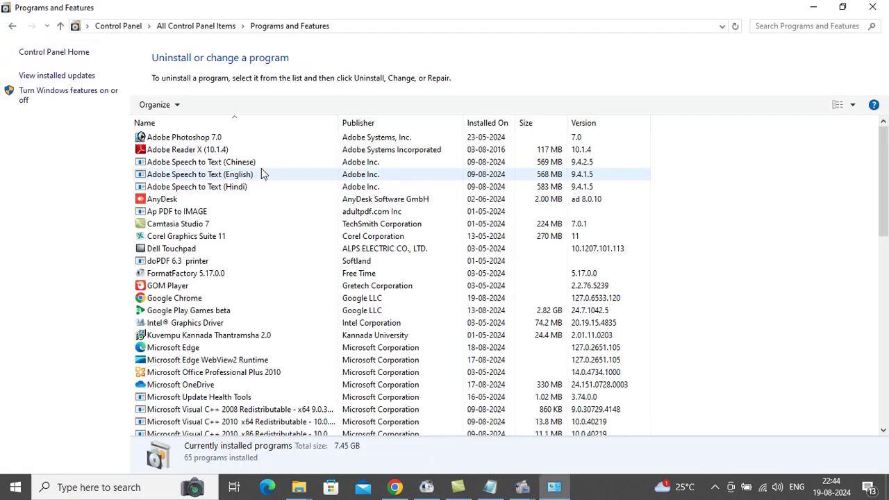
{"action": "left_click", "coordinate": [217, 297]}
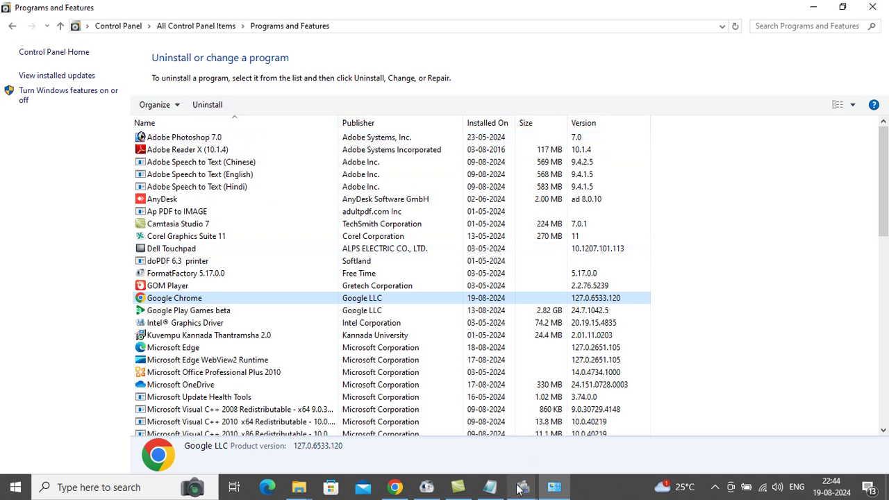
- Add the line 'click on google chrome and select uninstall' to the Notepad note
{"action": "left_click", "coordinate": [490, 487]}
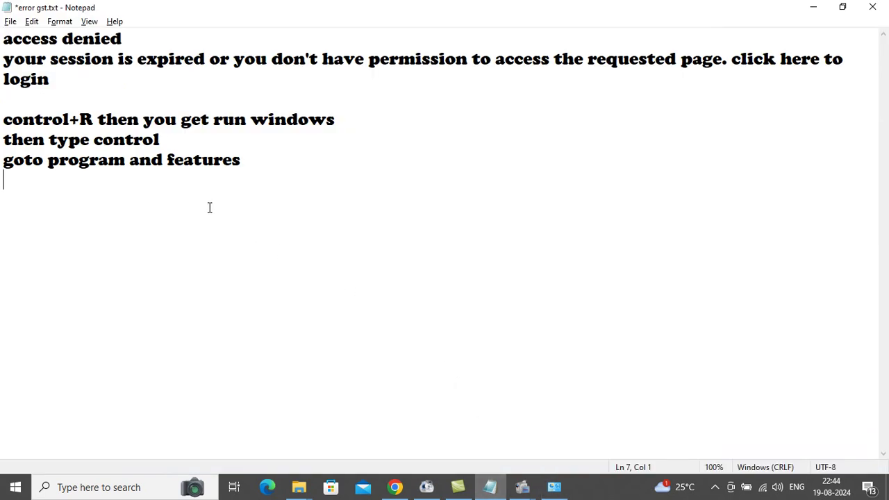
{"action": "type", "text": "click o"}
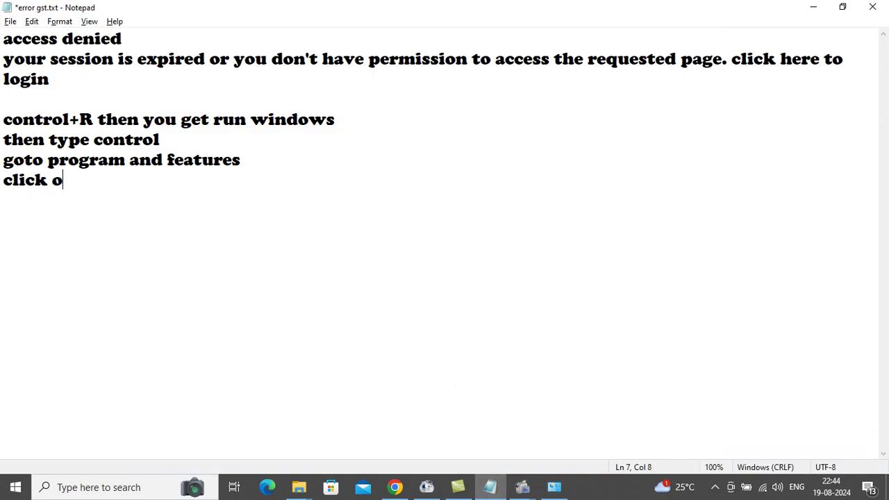
{"action": "type", "text": "n google chorom"}
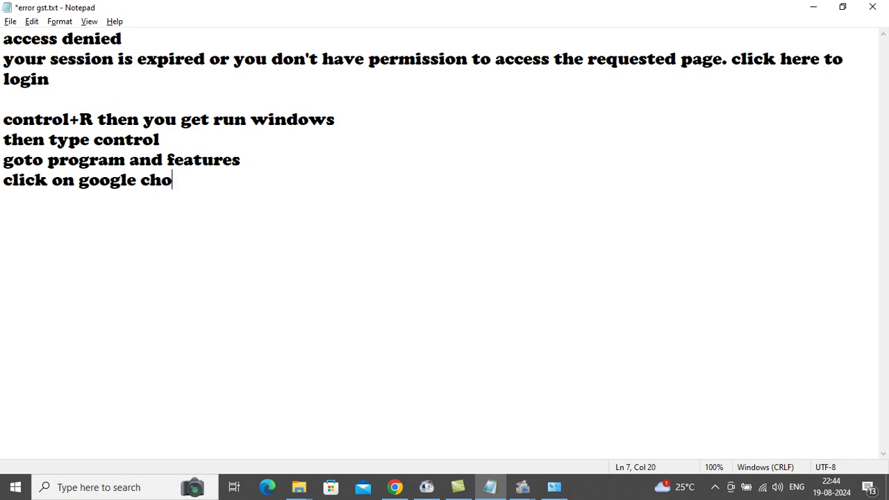
{"action": "key", "text": "BackSpace"}
{"action": "type", "text": "rome "}
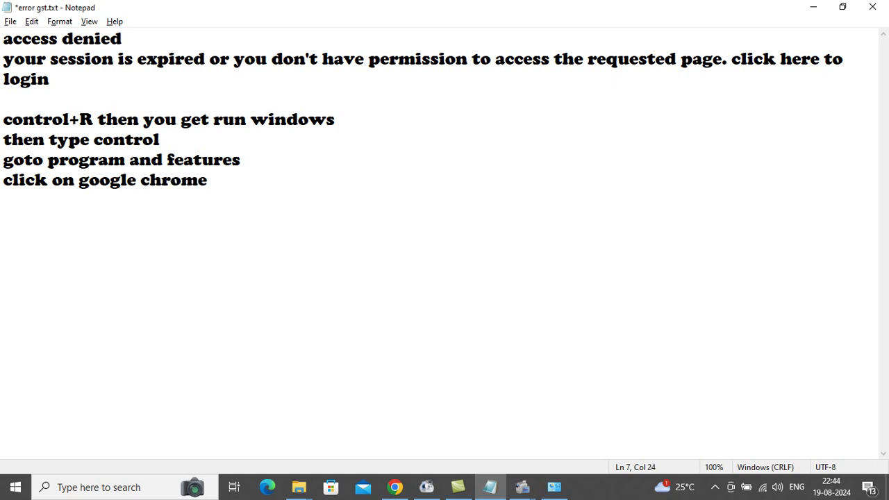
{"action": "type", "text": "and select "}
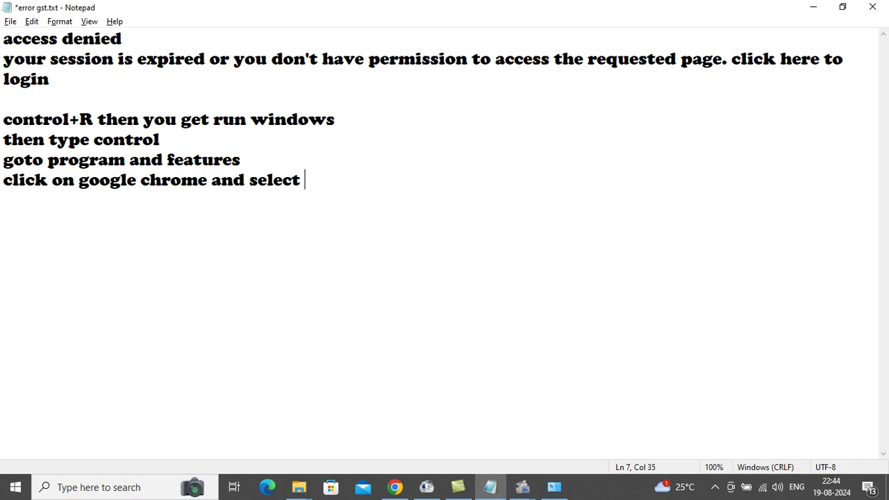
{"action": "type", "text": "uninstall"}
{"action": "key", "text": "Return"}
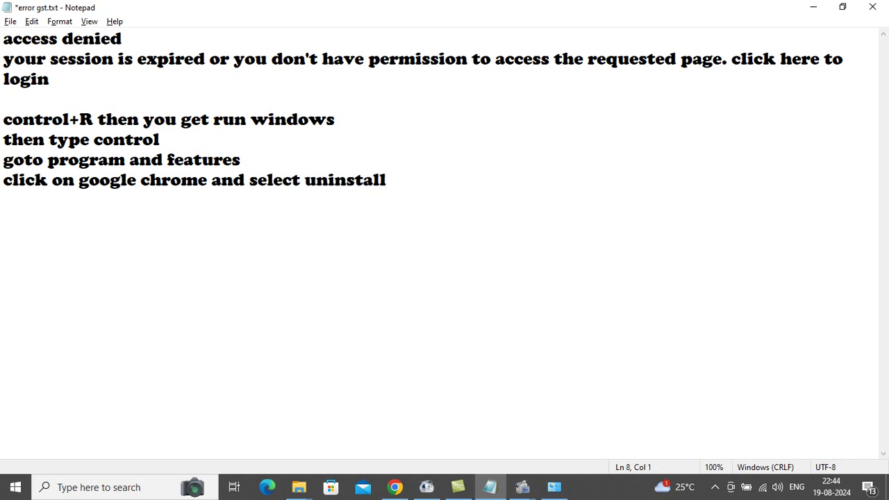
- Add the line 'after uninstall again reinstall google chrome your problem will be solved'
{"action": "type", "text": "after reinstall"}
{"action": "key", "text": "BackSpace"}
{"action": "key", "text": "BackSpace"}
{"action": "key", "text": "BackSpace"}
{"action": "key", "text": "BackSpace"}
{"action": "key", "text": "BackSpace"}
{"action": "key", "text": "BackSpace"}
{"action": "key", "text": "BackSpace"}
{"action": "key", "text": "BackSpace"}
{"action": "key", "text": "BackSpace"}
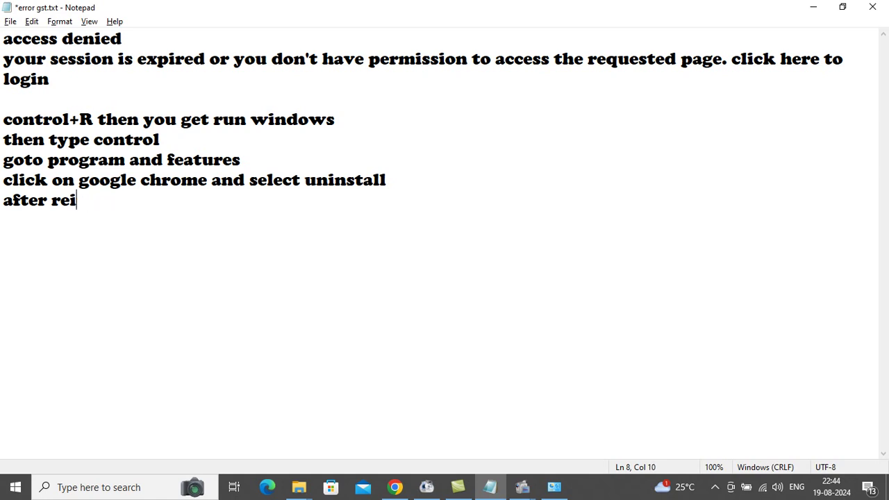
{"action": "type", "text": "uninstall "}
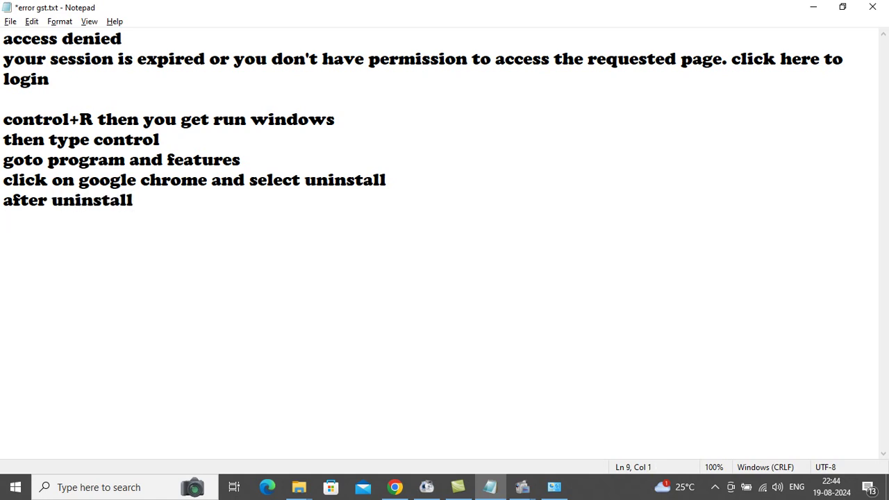
{"action": "type", "text": "again re"}
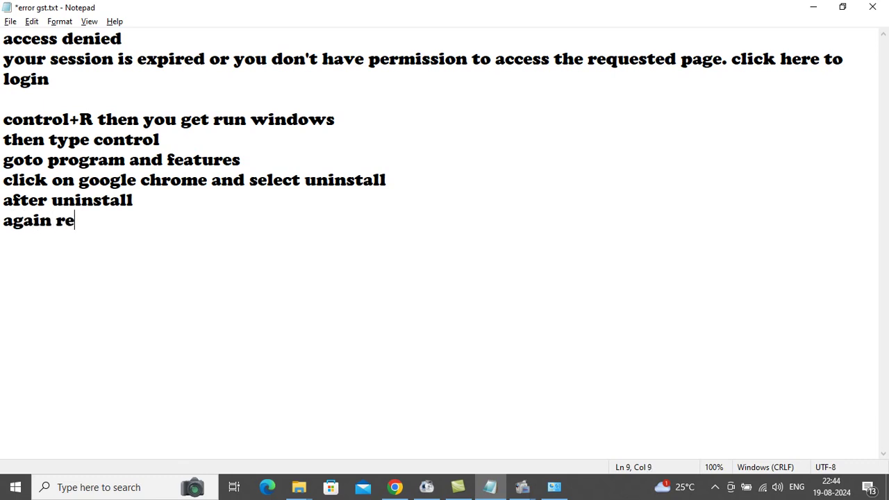
{"action": "type", "text": "install "}
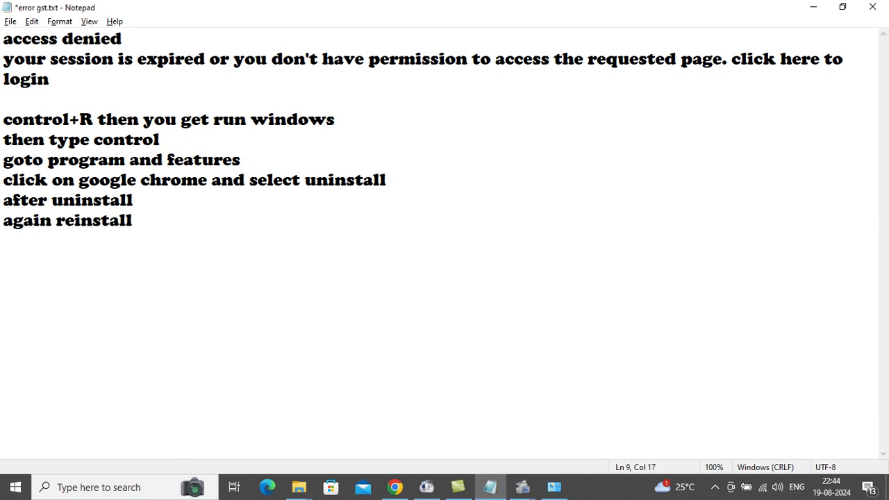
{"action": "type", "text": "google crhome"}
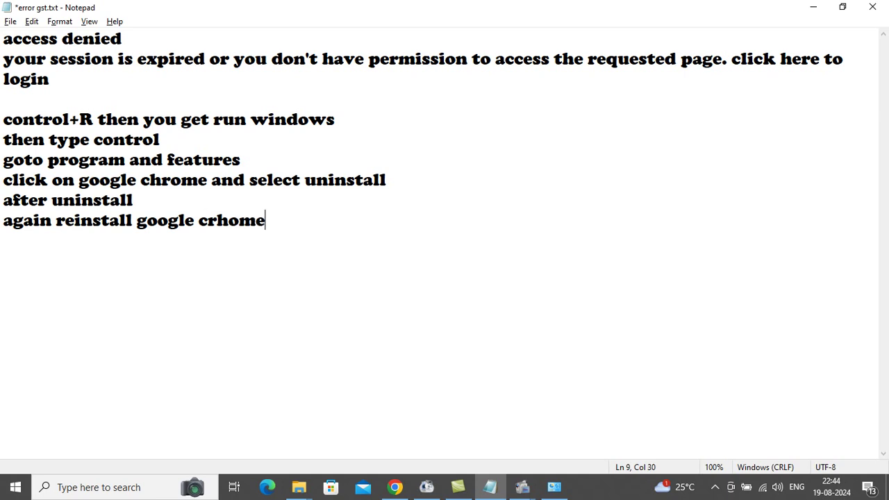
{"action": "key", "text": "BackSpace"}
{"action": "key", "text": "BackSpace"}
{"action": "key", "text": "BackSpace"}
{"action": "key", "text": "BackSpace"}
{"action": "key", "text": "BackSpace"}
{"action": "type", "text": "horme your pr"}
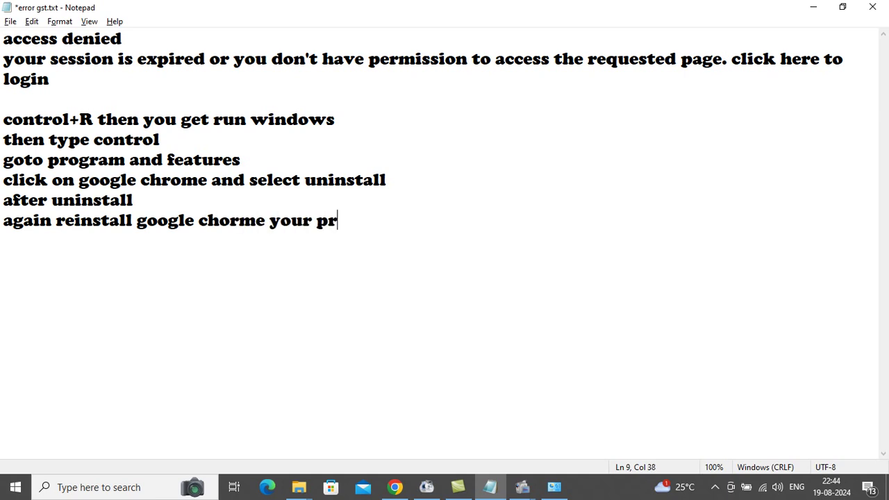
{"action": "type", "text": "oblem will be s"}
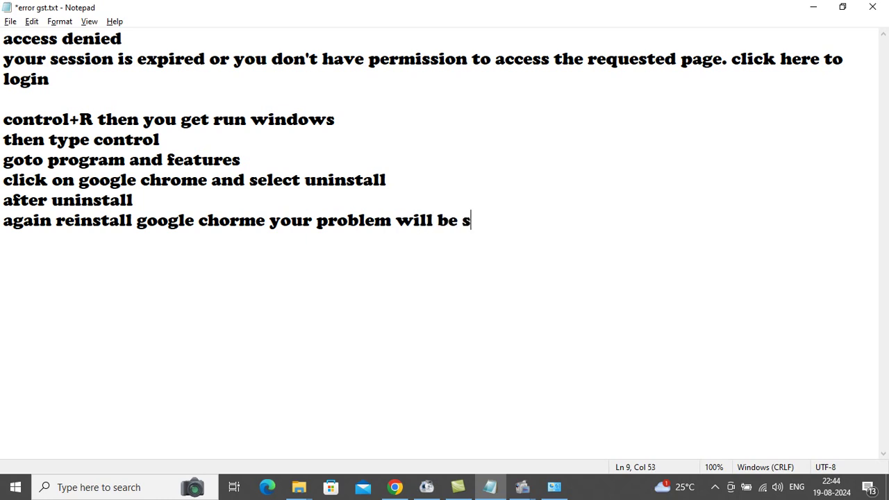
{"action": "type", "text": "olved"}
{"action": "key", "text": "Return"}
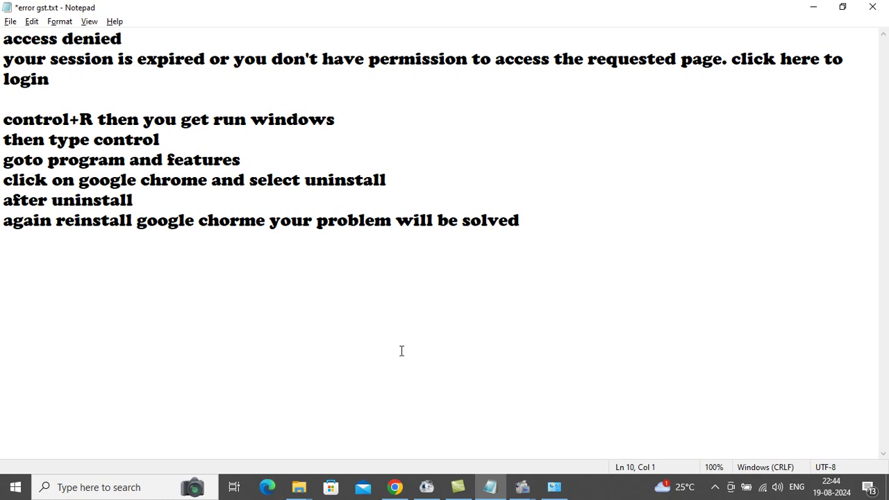
{"action": "left_click", "coordinate": [522, 490]}
{"action": "left_click", "coordinate": [469, 386]}
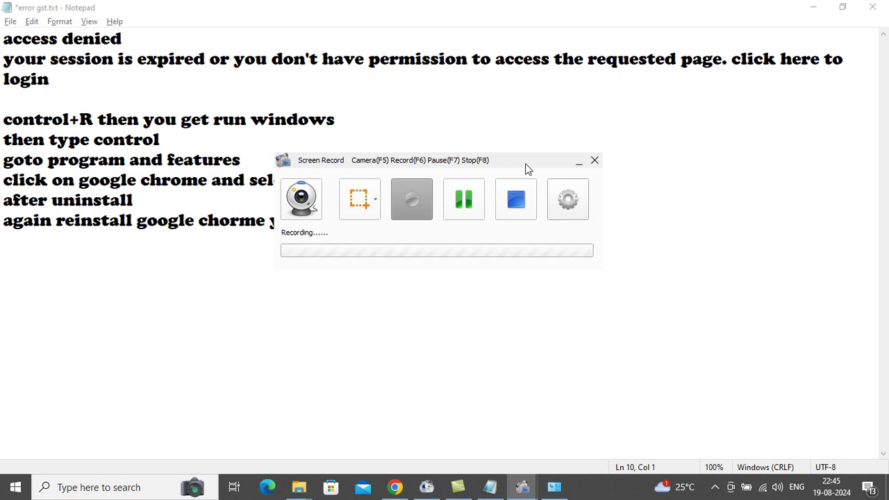
{"action": "left_click", "coordinate": [276, 269]}
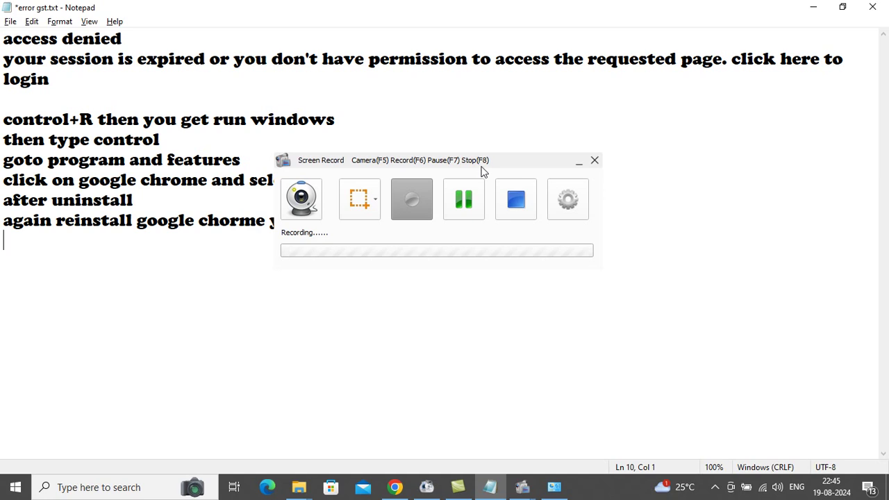
{"action": "left_click_drag", "start_coordinate": [485, 171], "coordinate": [582, 124]}
- Enter the contact phone number on a new line beneath the Chrome reinstall steps
{"action": "left_click", "coordinate": [555, 228]}
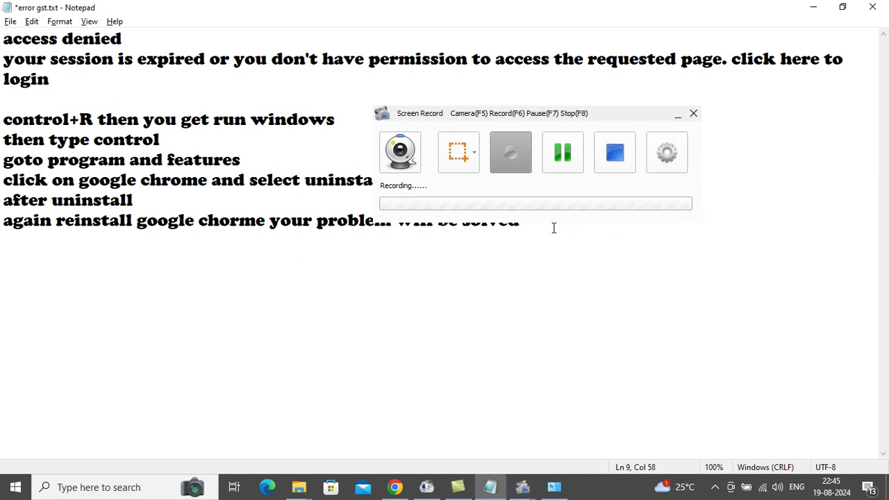
{"action": "key", "text": "Return"}
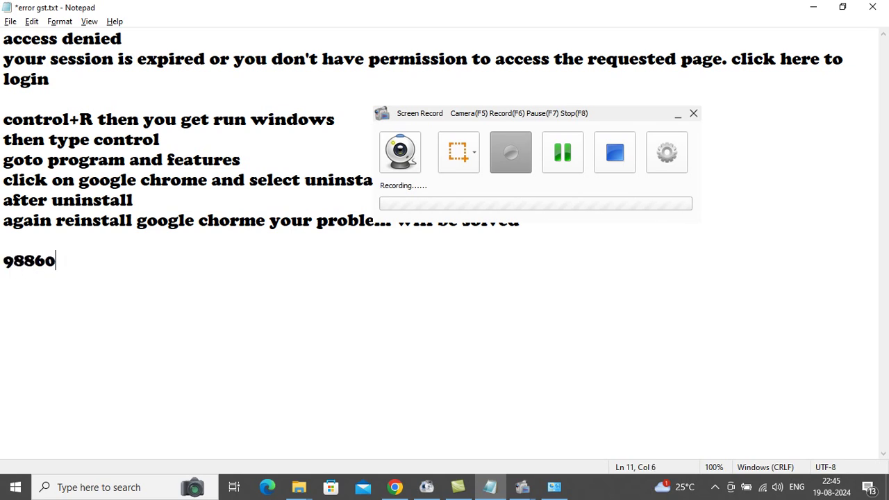
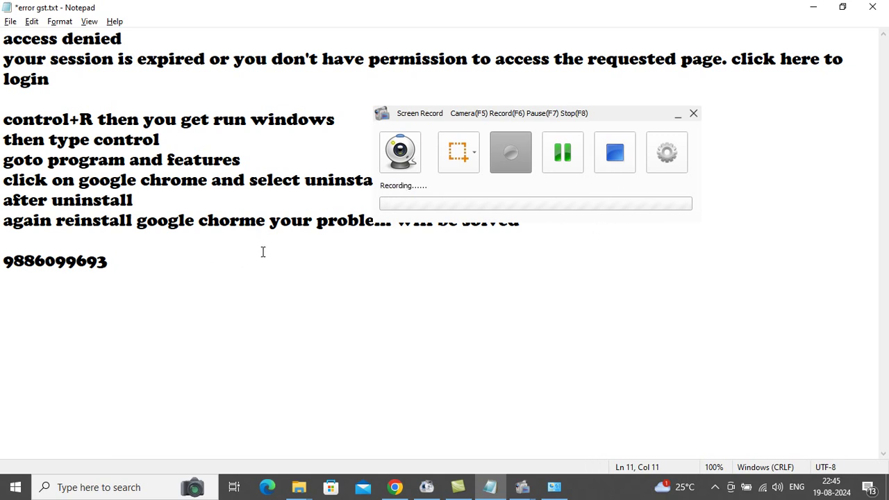
{"action": "key", "text": "Return"}
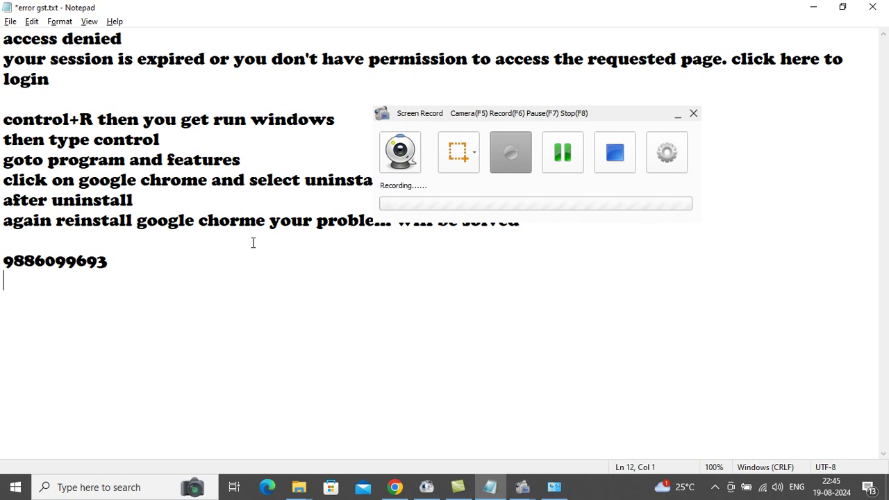